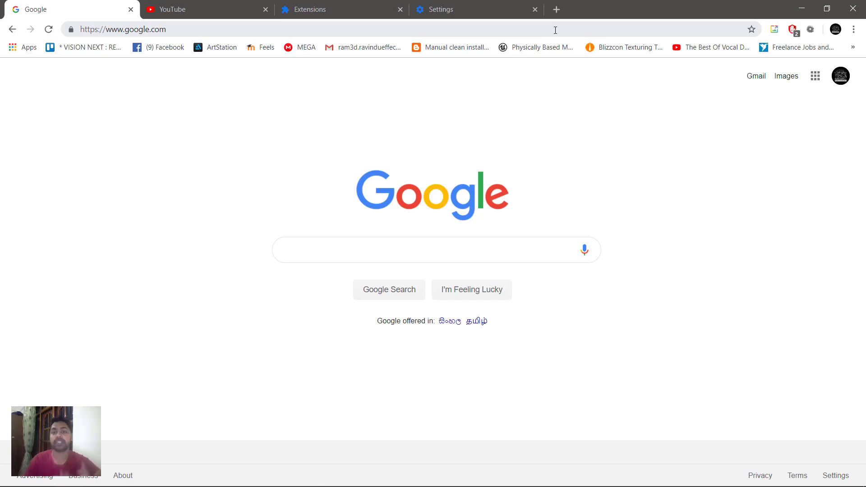
pyautogui.click(853, 48)
pyautogui.scroll(-7, 808, 152)
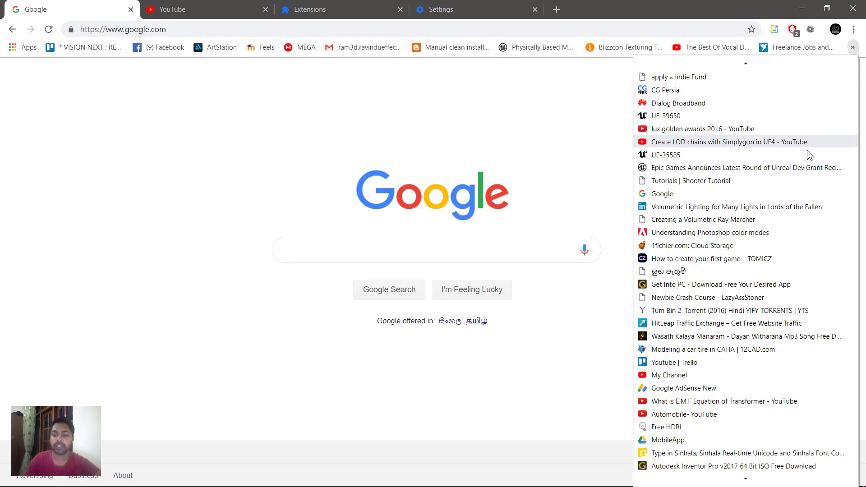
pyautogui.scroll(-18, 807, 151)
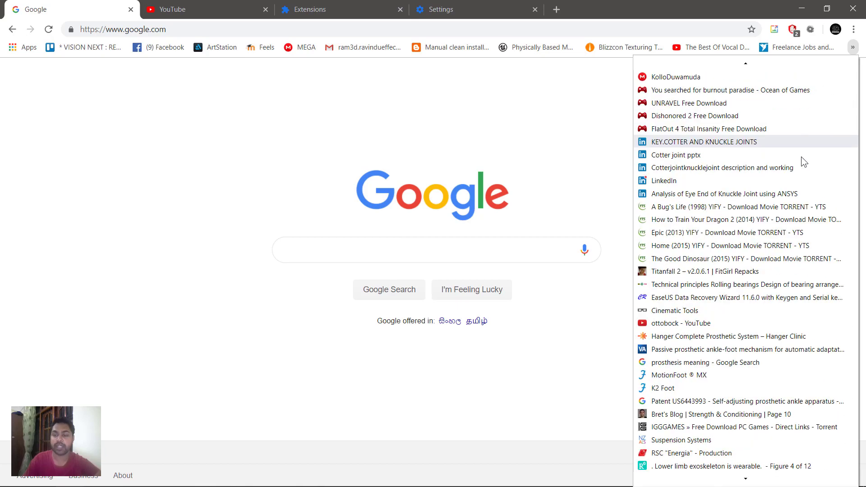
pyautogui.click(432, 120)
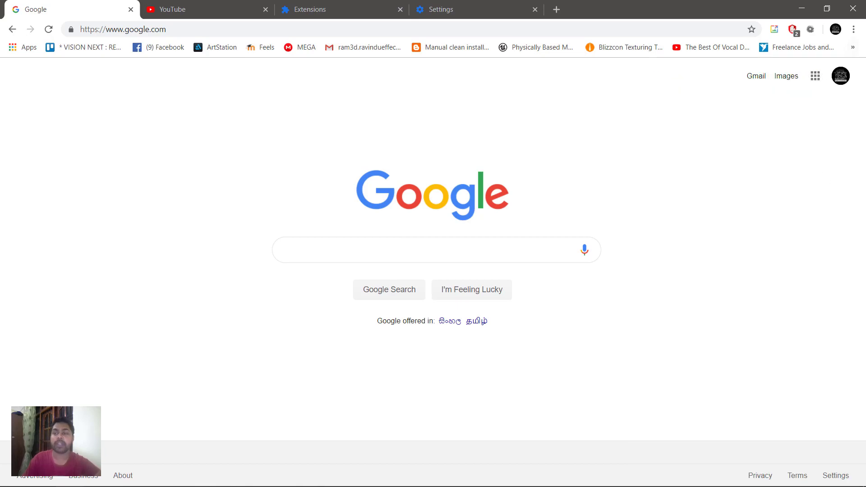
pyautogui.click(795, 31)
# Bring the Extensions page forward, then peek at the menu's More tools submenu and dismiss it
pyautogui.click(343, 11)
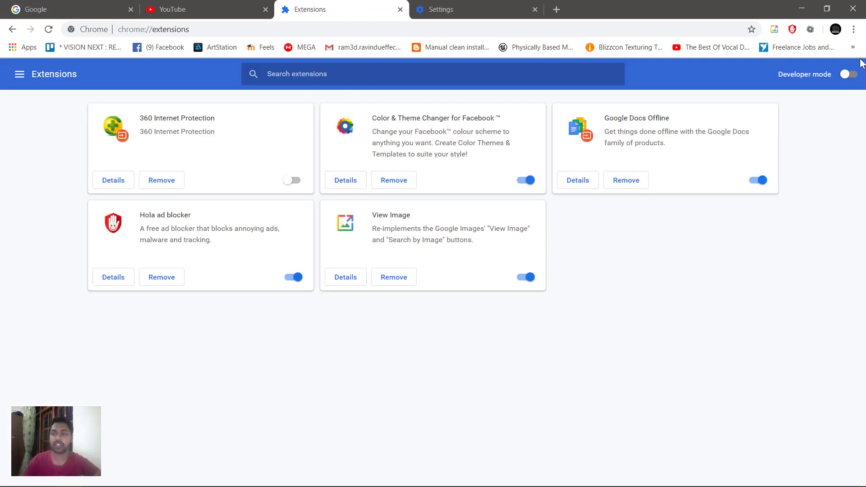
pyautogui.click(854, 30)
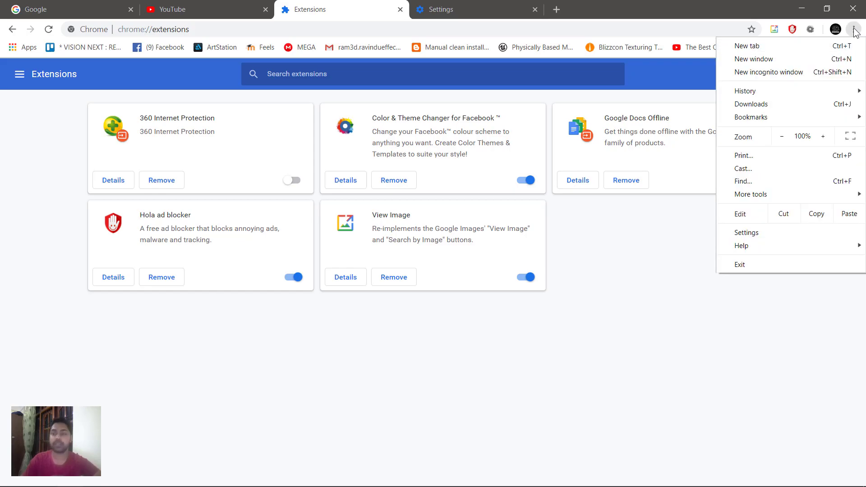
pyautogui.moveTo(751, 198)
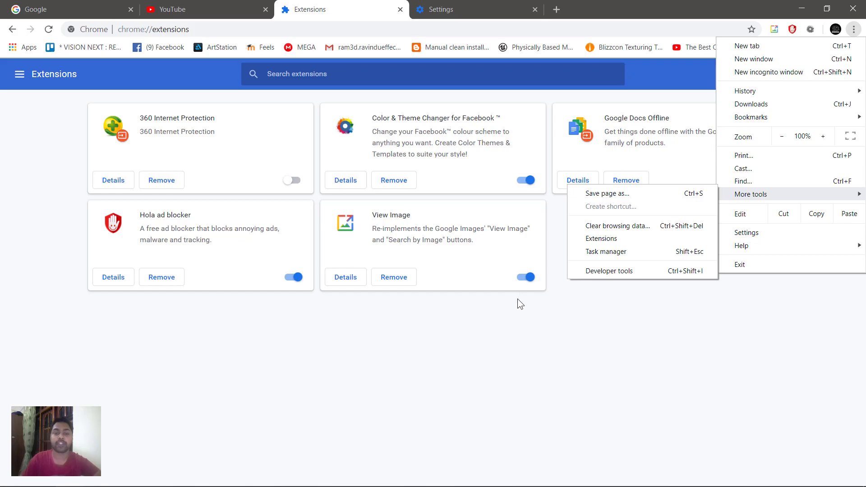
pyautogui.click(532, 332)
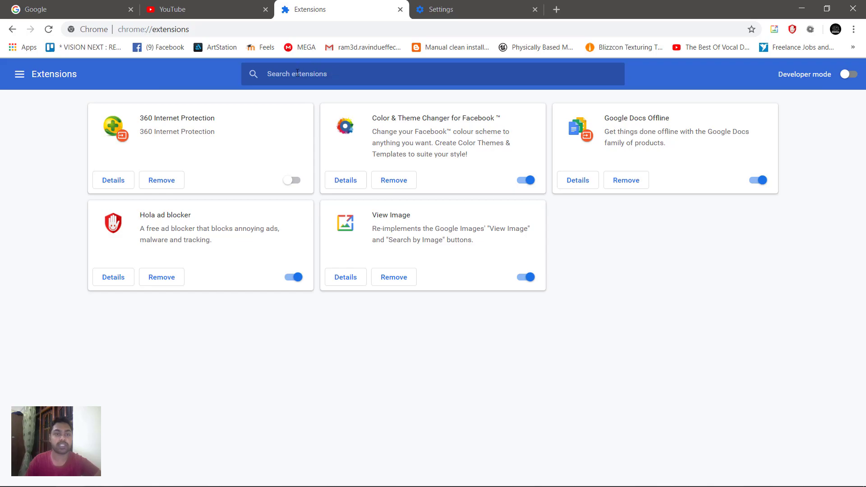
pyautogui.click(20, 76)
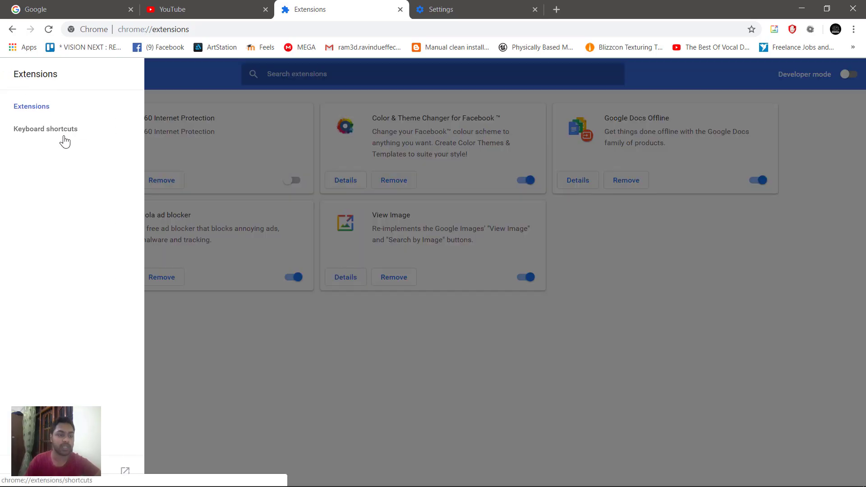
pyautogui.click(204, 432)
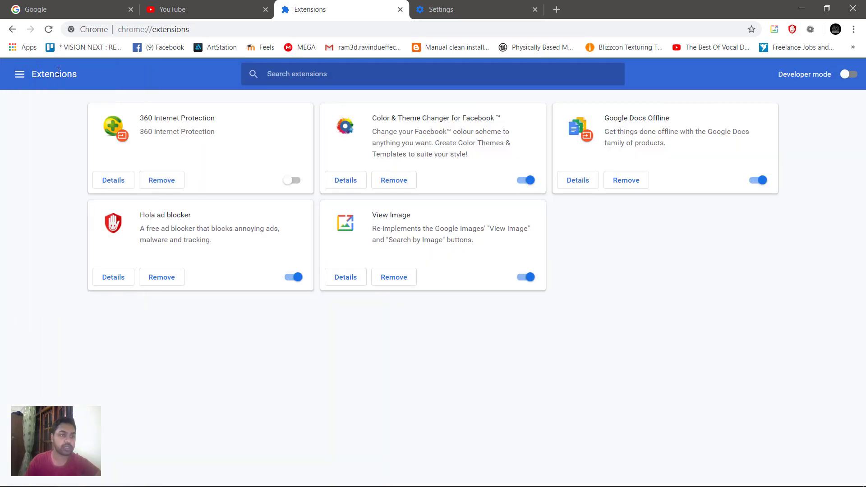
pyautogui.click(19, 76)
pyautogui.click(49, 135)
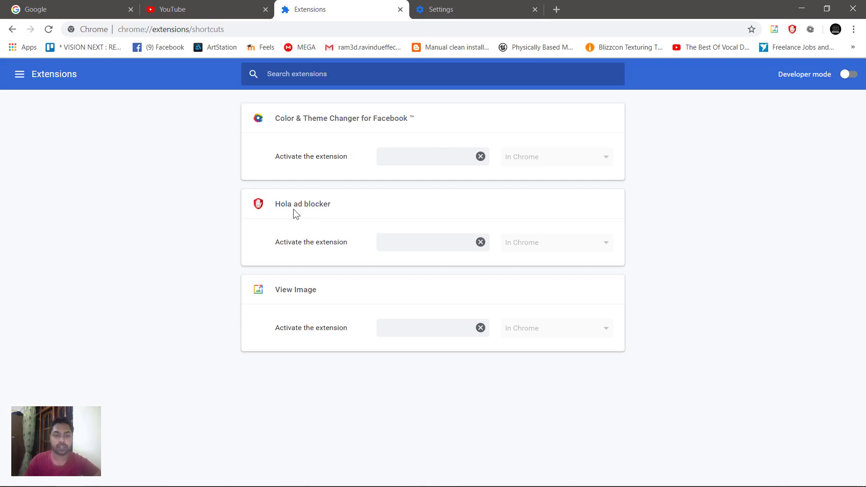
pyautogui.click(25, 77)
pyautogui.click(47, 107)
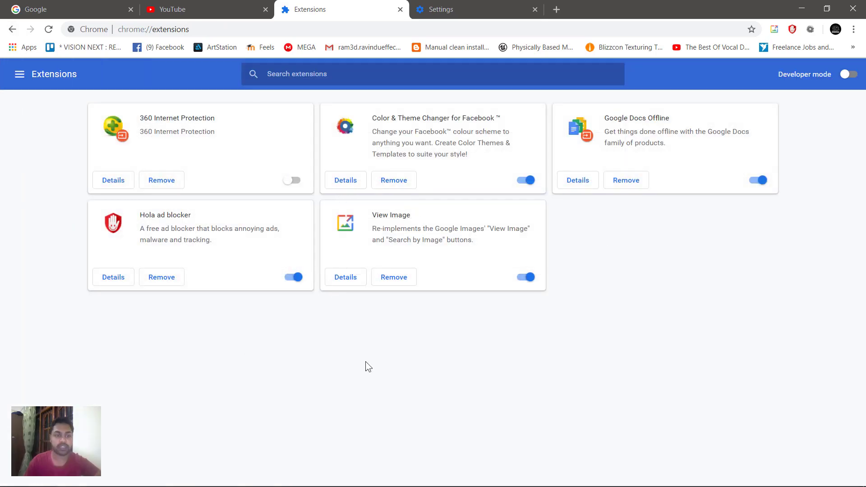
# View Hola ad blocker's details, then open hola.org/adblocker from its toolbar popup's More by Hola link
pyautogui.click(113, 277)
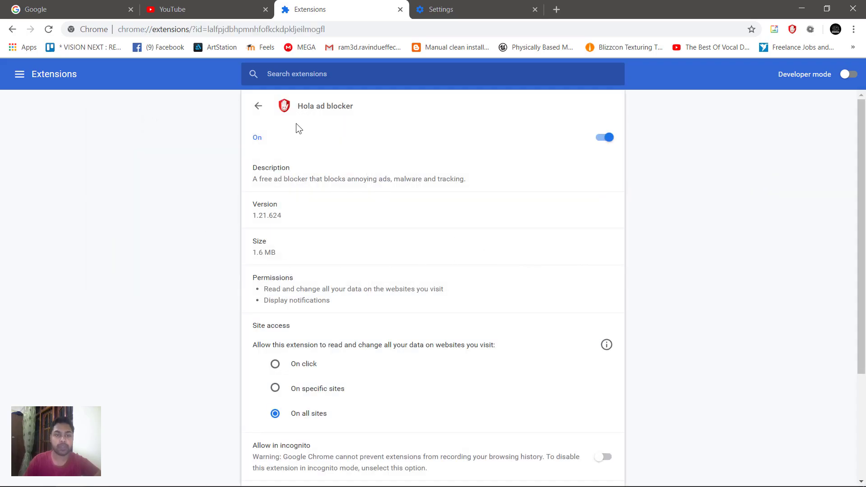
pyautogui.scroll(-3, 297, 129)
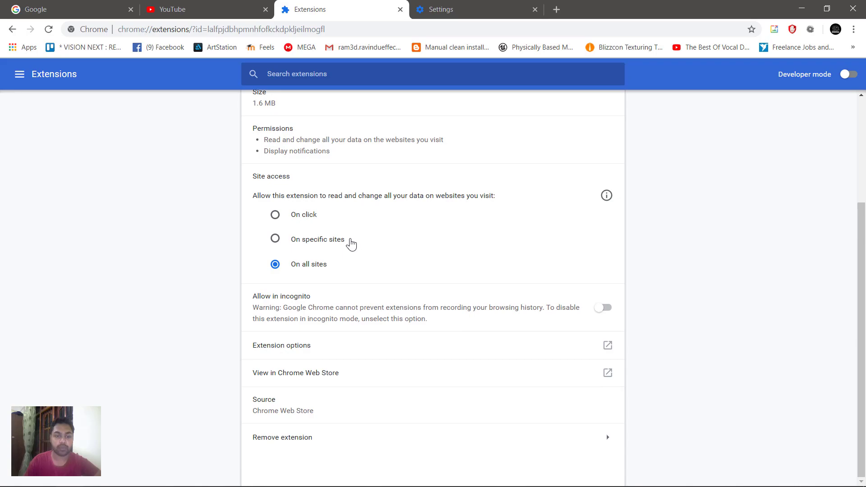
pyautogui.scroll(3, 345, 245)
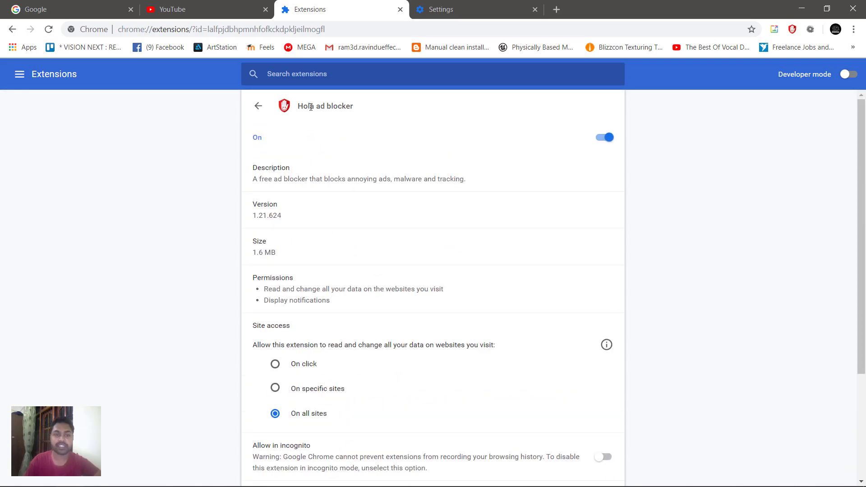
pyautogui.click(793, 29)
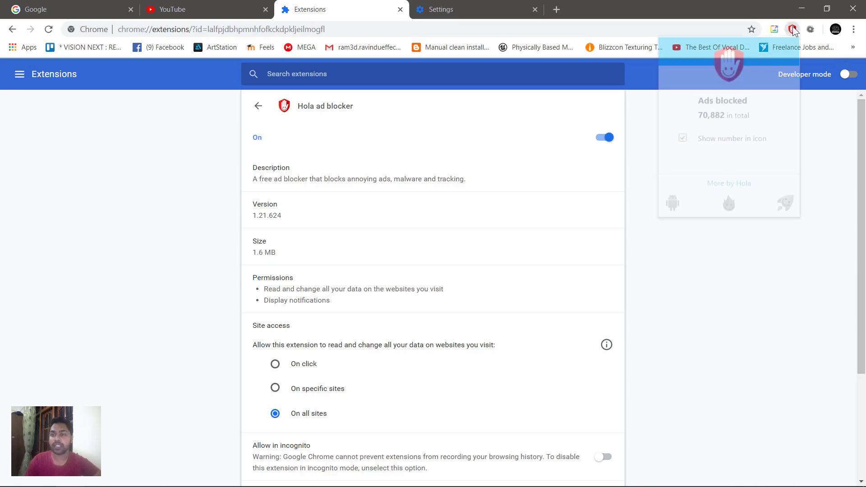
pyautogui.click(737, 188)
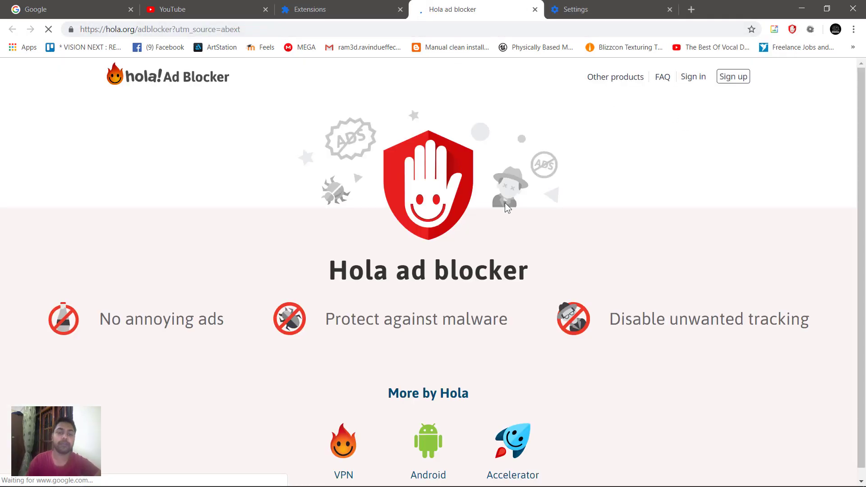
# Browse the Color & Theme Changer popup's themes, then close the Hola website tab
pyautogui.moveTo(625, 77)
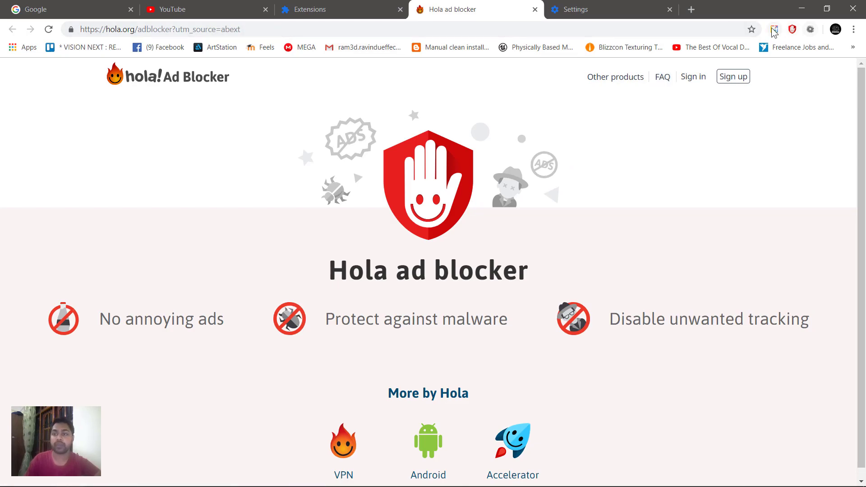
pyautogui.click(811, 30)
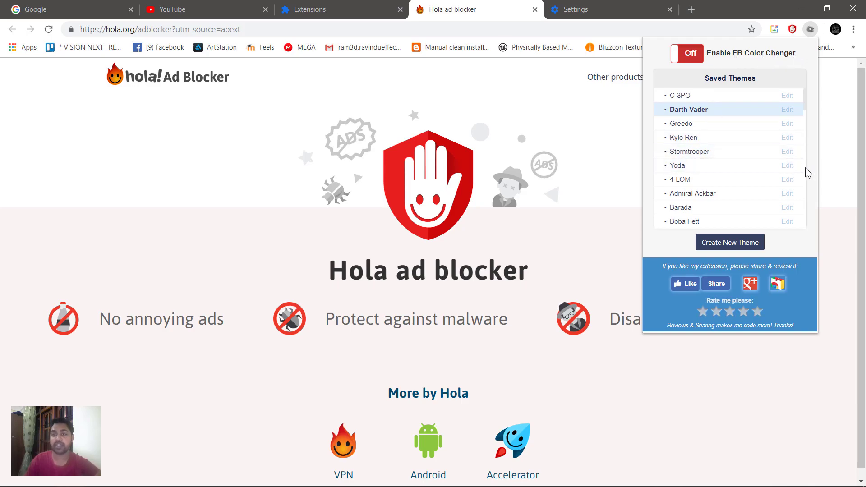
pyautogui.scroll(-15, 712, 142)
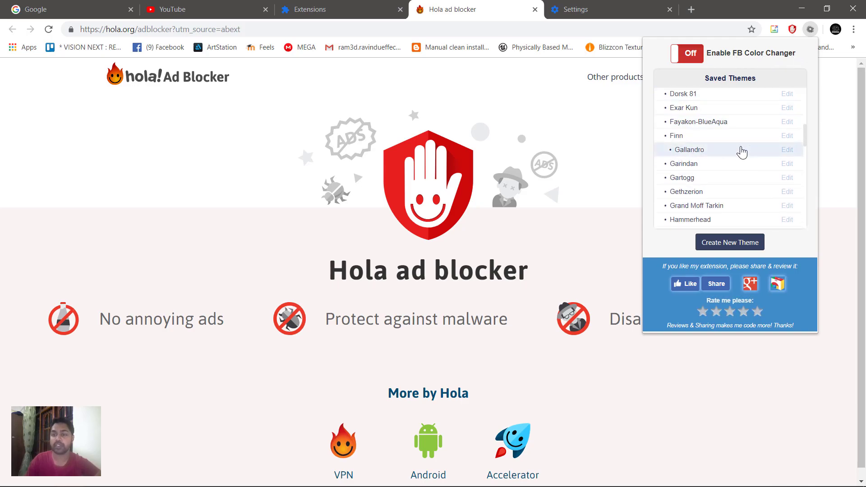
pyautogui.click(845, 175)
pyautogui.click(535, 9)
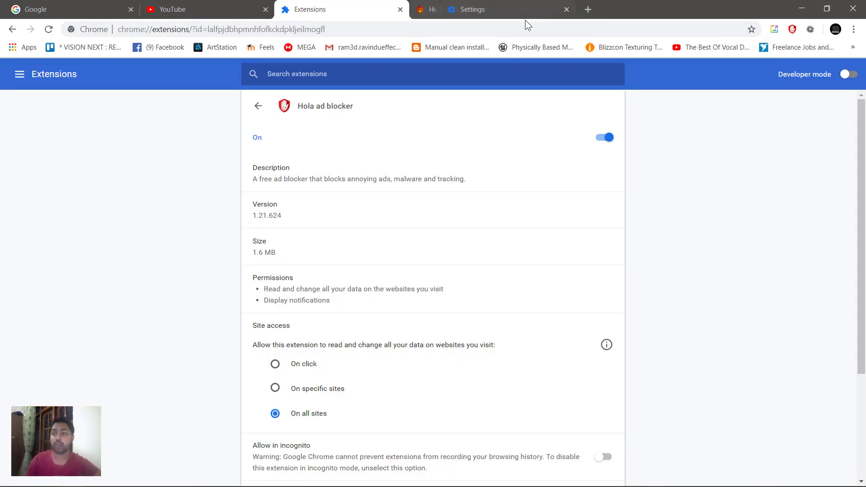
pyautogui.click(400, 9)
pyautogui.click(400, 9)
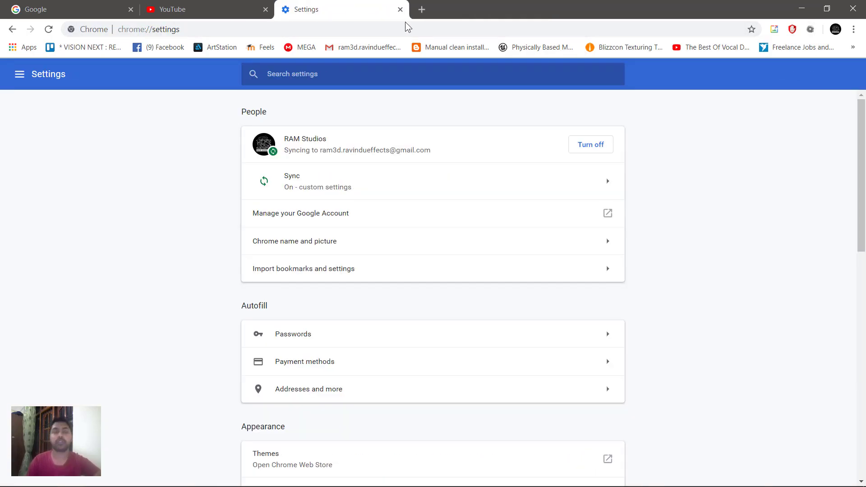
pyautogui.scroll(-6, 654, 191)
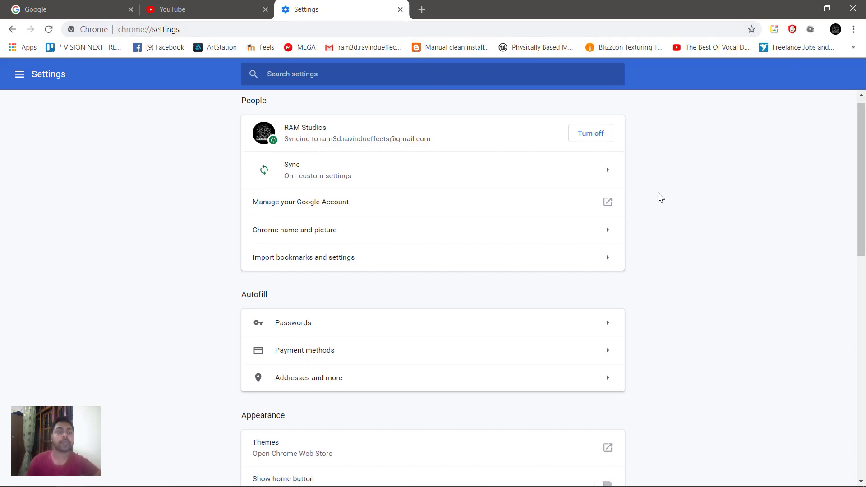
pyautogui.scroll(4, 722, 136)
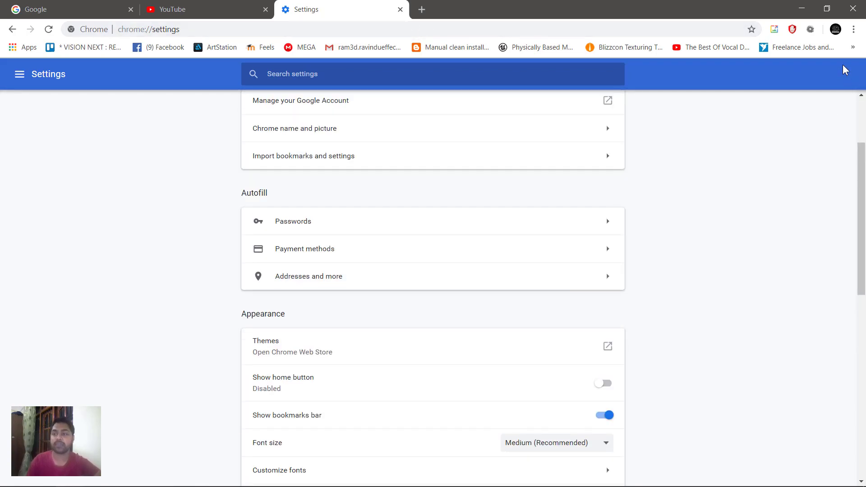
pyautogui.click(854, 30)
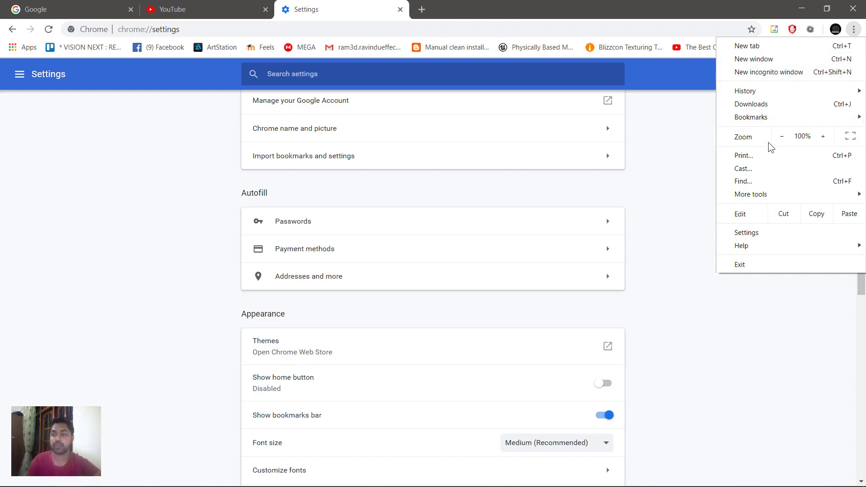
pyautogui.moveTo(742, 245)
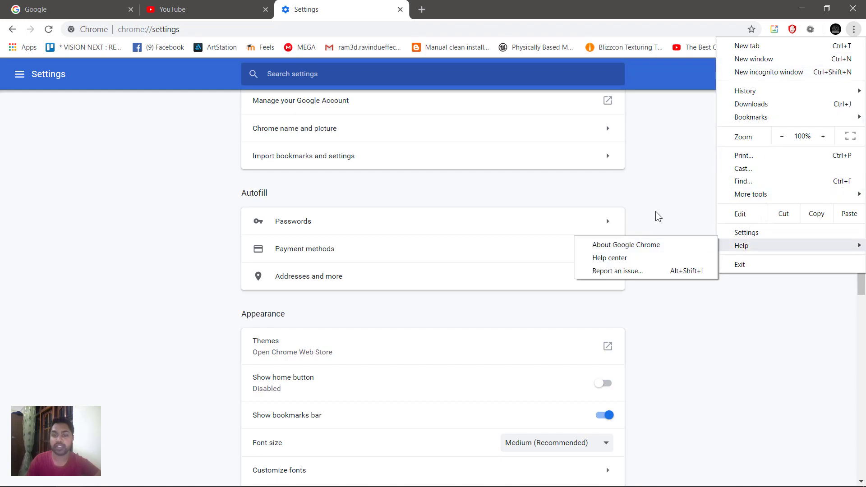
pyautogui.click(671, 144)
pyautogui.scroll(1, 332, 238)
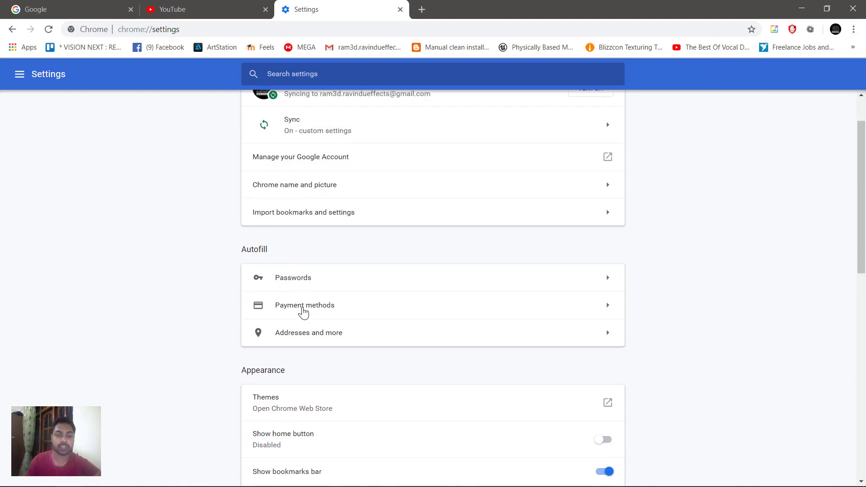
pyautogui.scroll(-1, 311, 293)
pyautogui.scroll(-1, 311, 271)
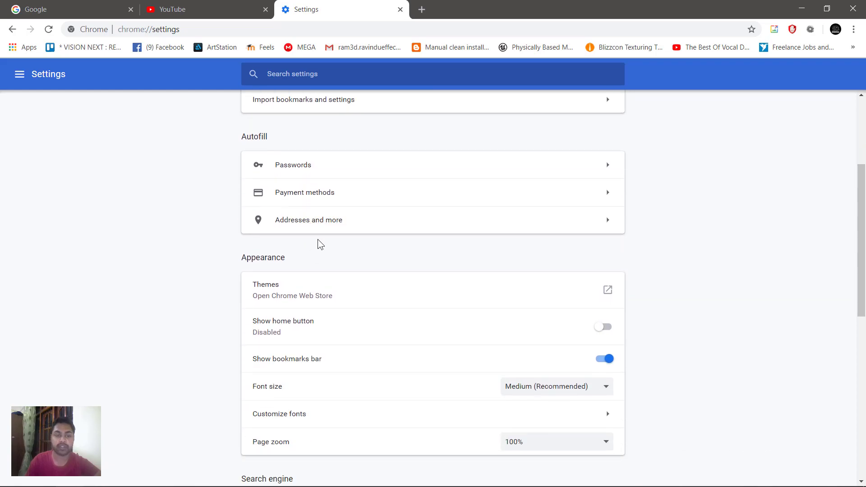
pyautogui.scroll(-2, 330, 253)
pyautogui.scroll(1, 336, 186)
pyautogui.scroll(1, 351, 190)
pyautogui.scroll(3, 408, 203)
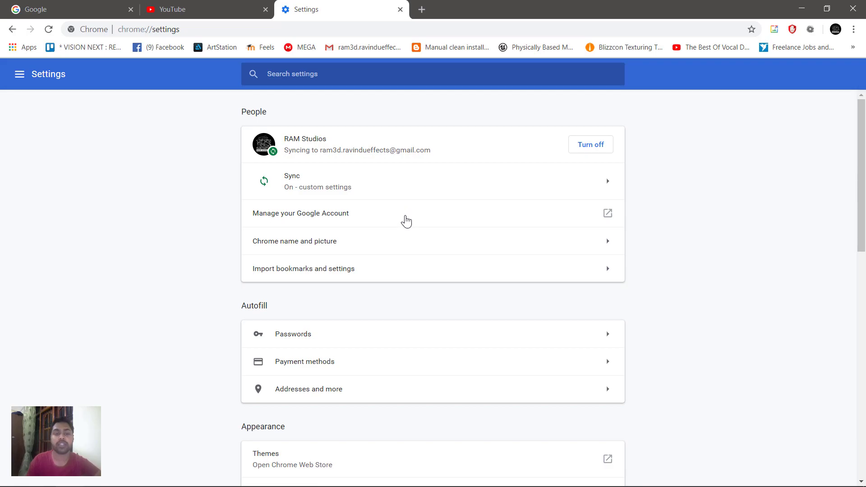
pyautogui.scroll(-7, 406, 221)
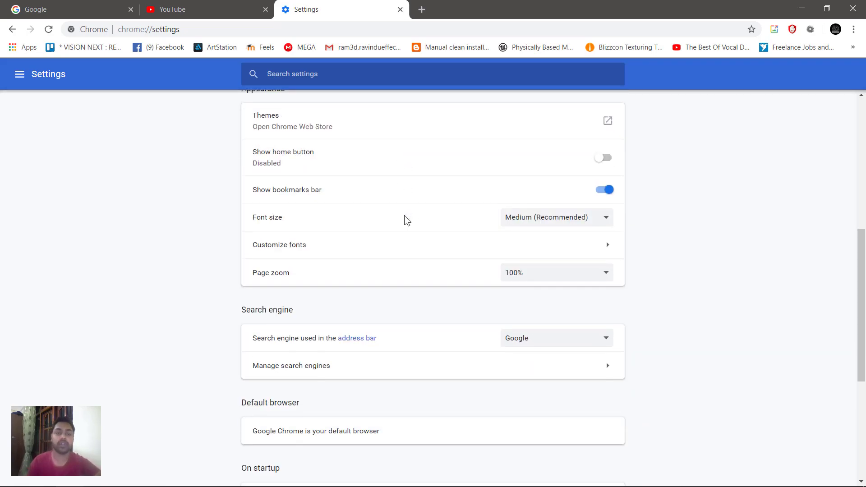
pyautogui.scroll(-2, 406, 220)
pyautogui.scroll(2, 405, 216)
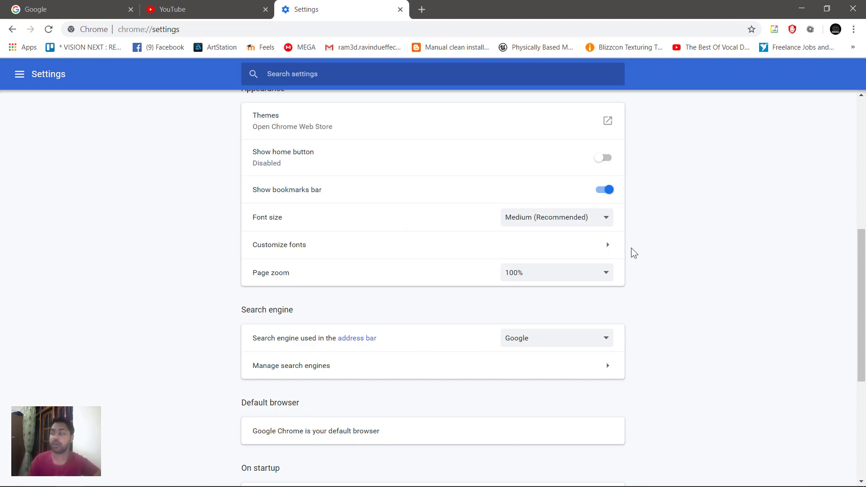
pyautogui.scroll(-4, 630, 251)
pyautogui.scroll(-2, 635, 270)
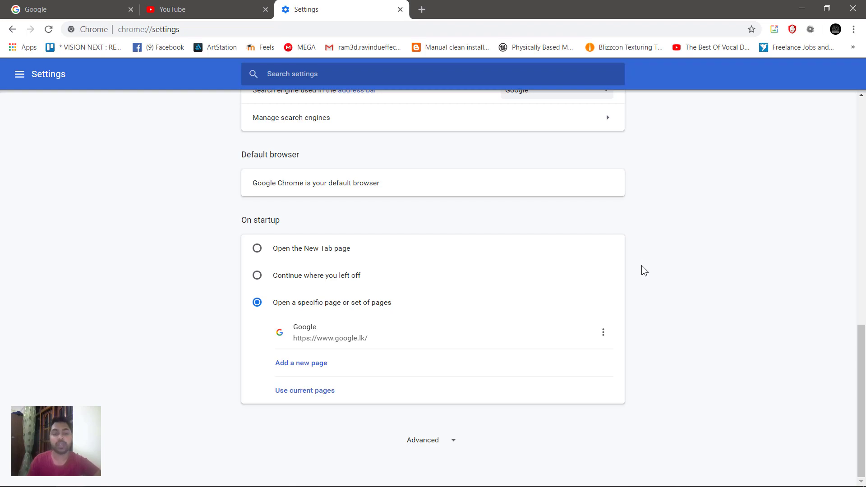
pyautogui.scroll(1, 641, 267)
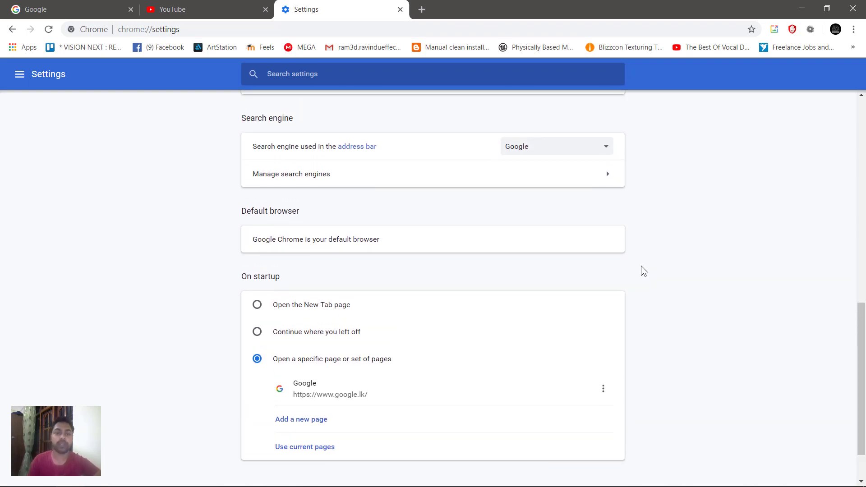
pyautogui.scroll(9, 640, 286)
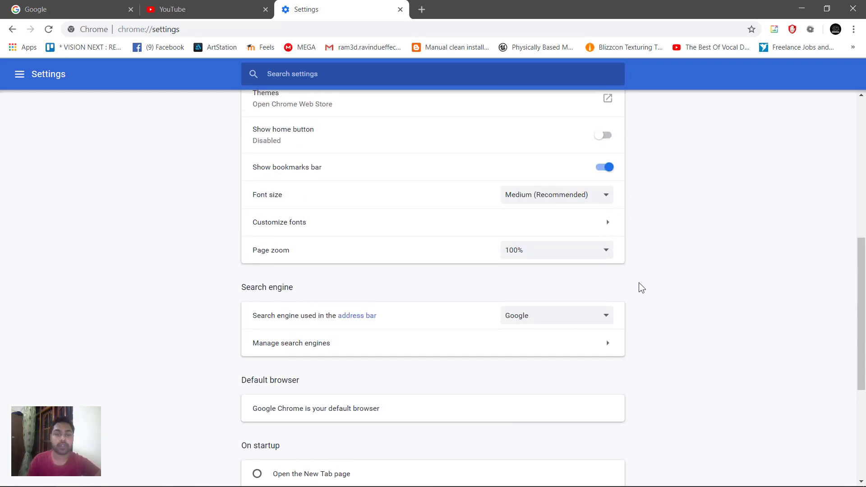
# Scroll through YouTube's recommended feed, then return to the Google home tab and show Chrome's main menu
pyautogui.click(188, 9)
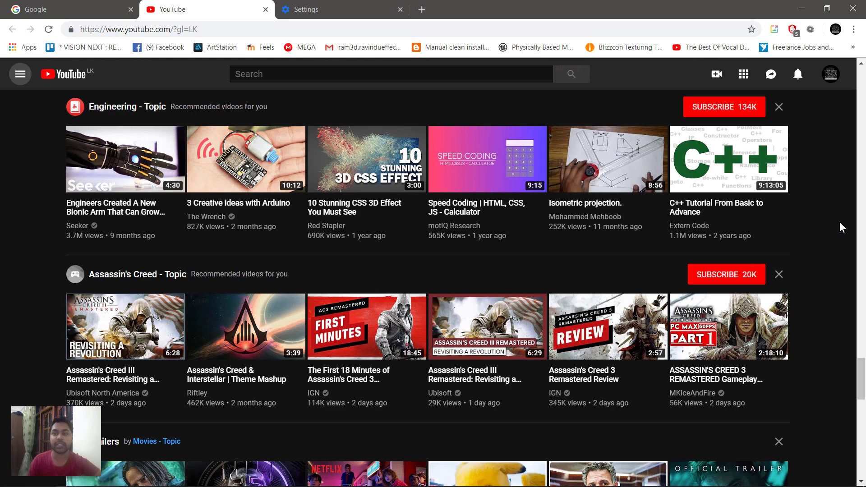
pyautogui.scroll(2, 830, 236)
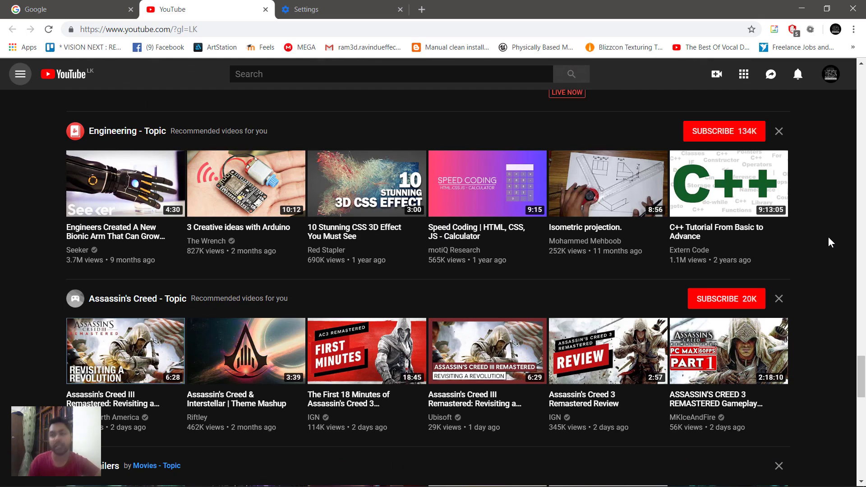
pyautogui.scroll(1, 814, 230)
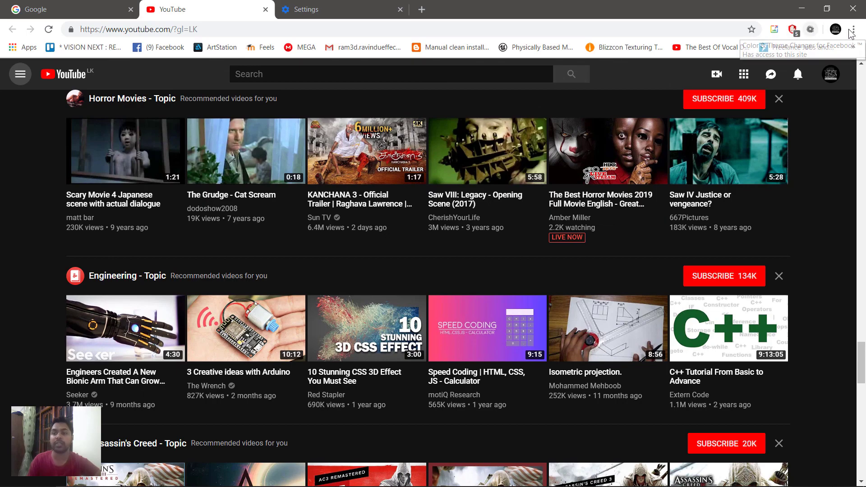
pyautogui.click(79, 9)
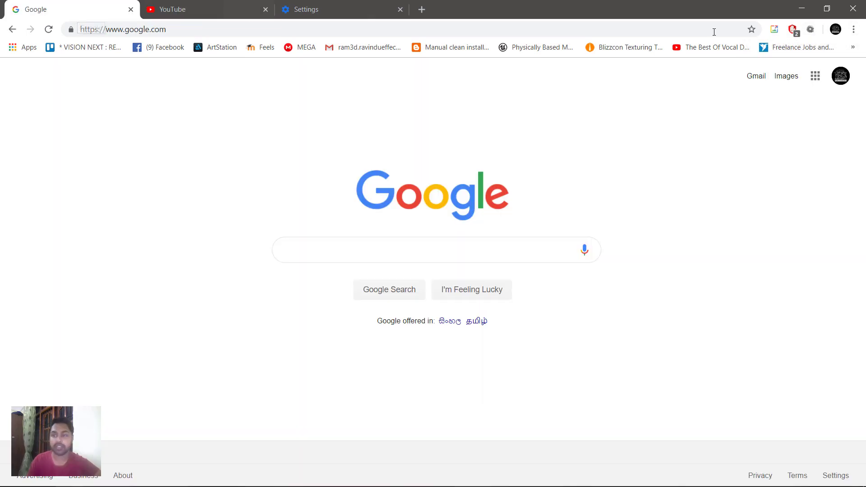
pyautogui.click(854, 30)
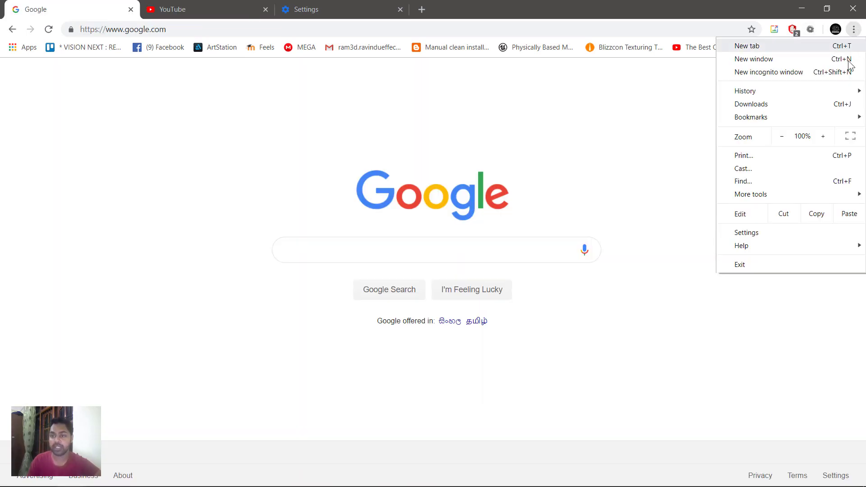
# Open a new incognito window and highlight several lines of its privacy explanation text
pyautogui.click(753, 75)
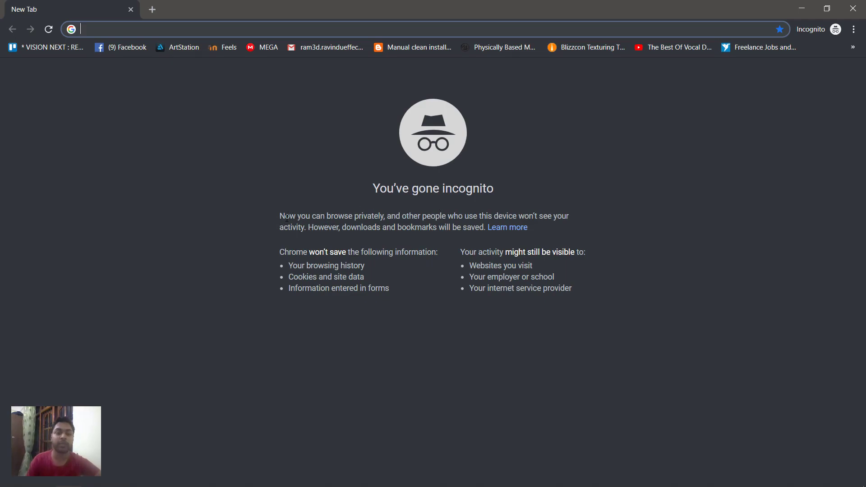
pyautogui.moveTo(281, 216); pyautogui.dragTo(517, 231)
pyautogui.click(568, 234)
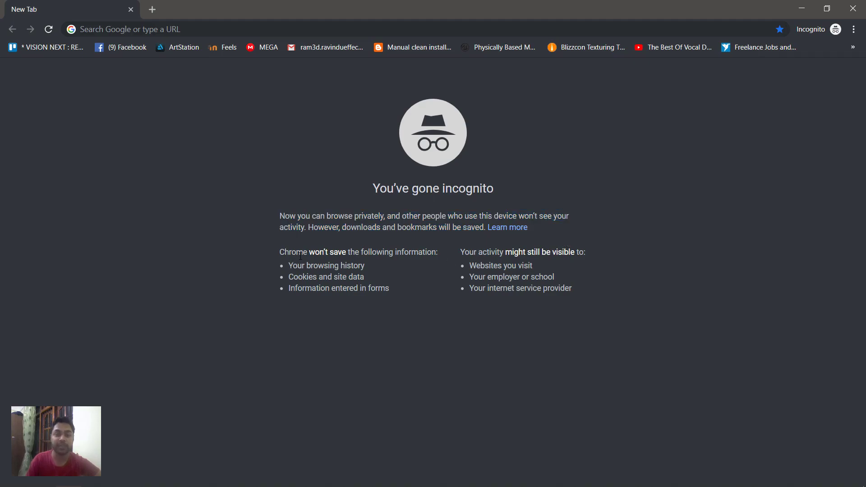
pyautogui.moveTo(280, 253); pyautogui.dragTo(443, 258)
pyautogui.click(365, 276)
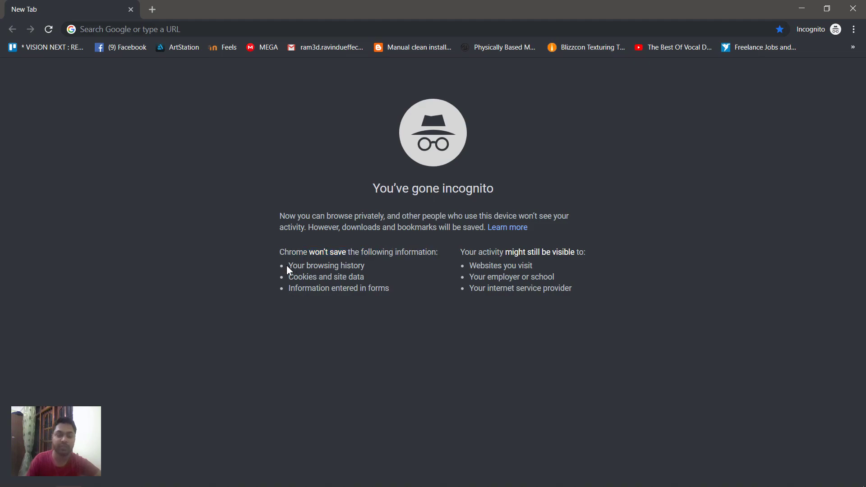
pyautogui.moveTo(287, 266); pyautogui.dragTo(382, 270)
pyautogui.click(385, 273)
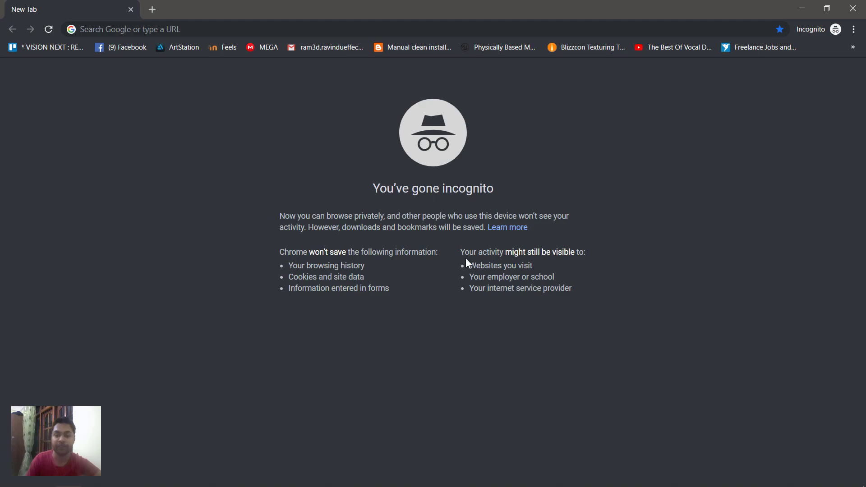
pyautogui.moveTo(465, 251); pyautogui.dragTo(623, 266)
pyautogui.click(618, 302)
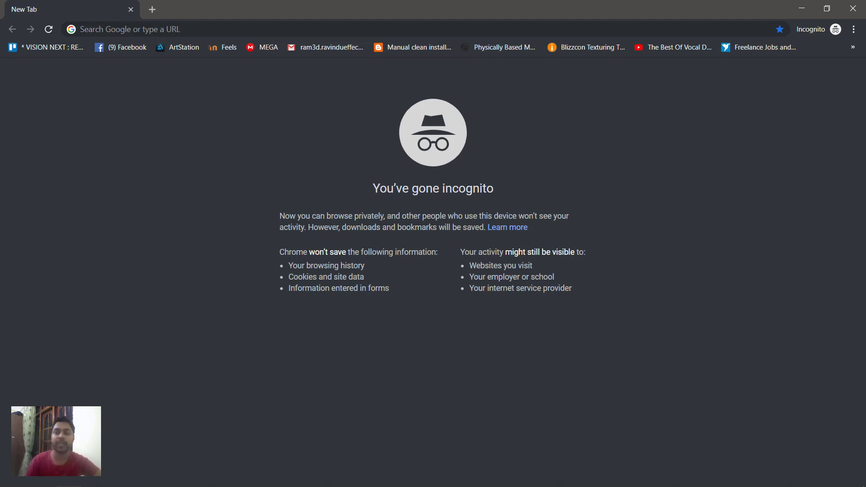
# Close the incognito window and the Settings tab, returning to YouTube
pyautogui.click(853, 16)
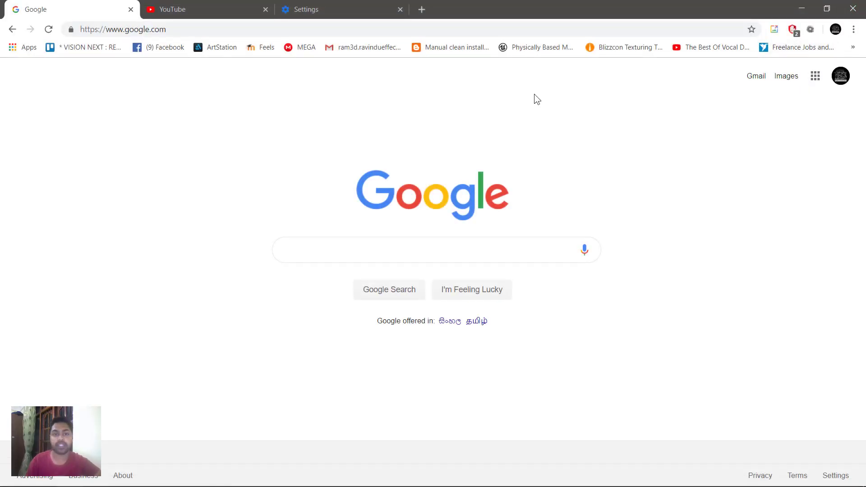
pyautogui.click(400, 9)
pyautogui.click(223, 8)
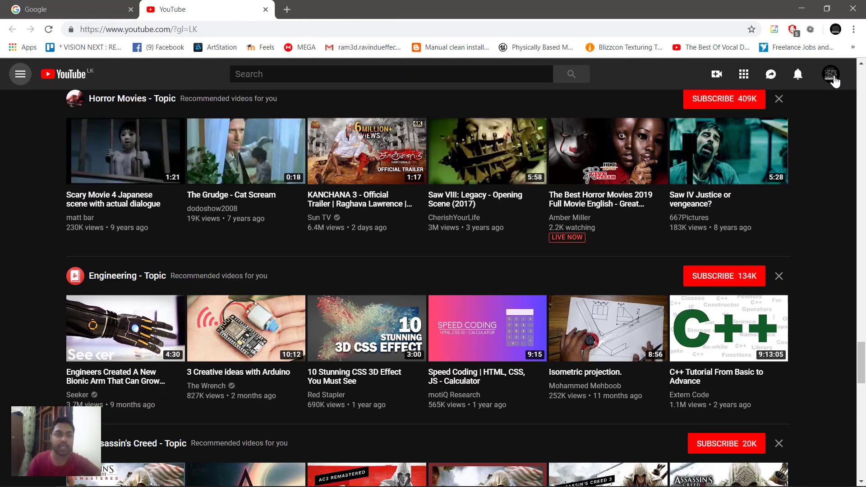
# Toggle YouTube's navigation guide and account menu while scrolling the recommended video rows
pyautogui.click(20, 74)
pyautogui.click(24, 77)
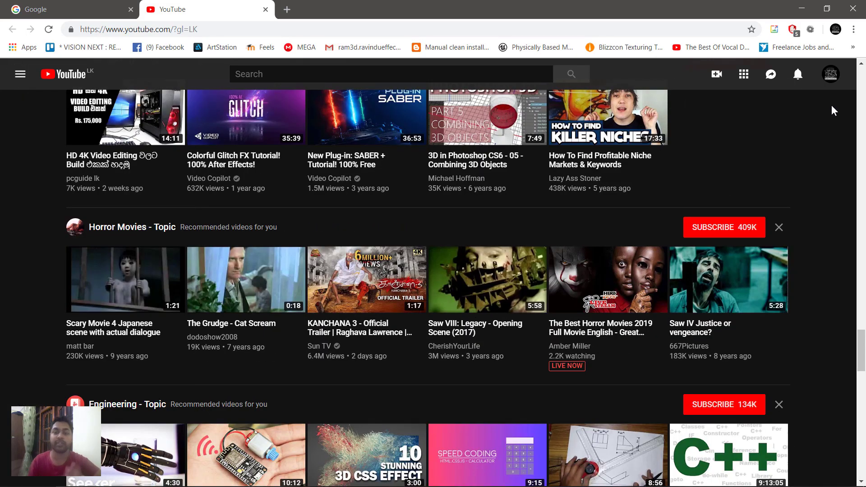
pyautogui.scroll(4, 835, 132)
pyautogui.scroll(-5, 836, 132)
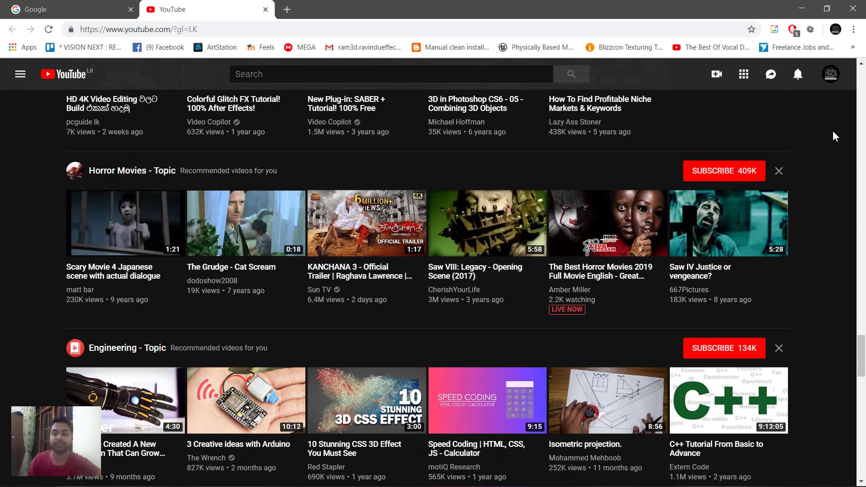
pyautogui.scroll(2, 836, 131)
pyautogui.click(831, 75)
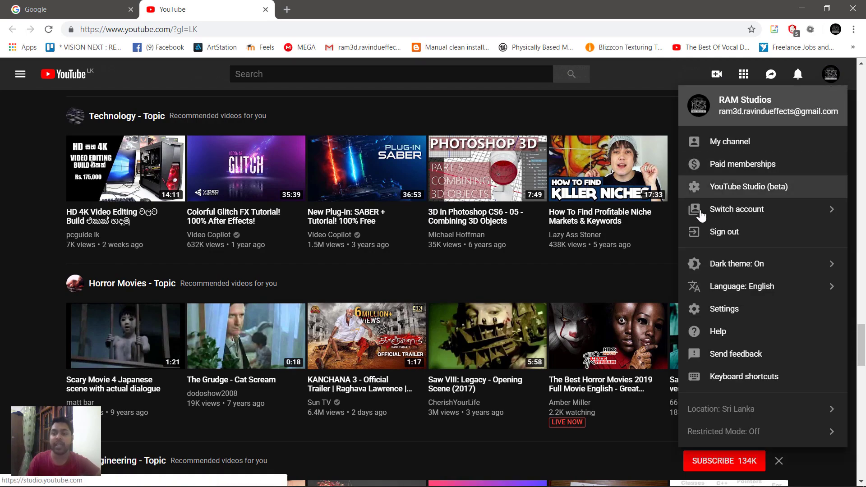
pyautogui.click(34, 253)
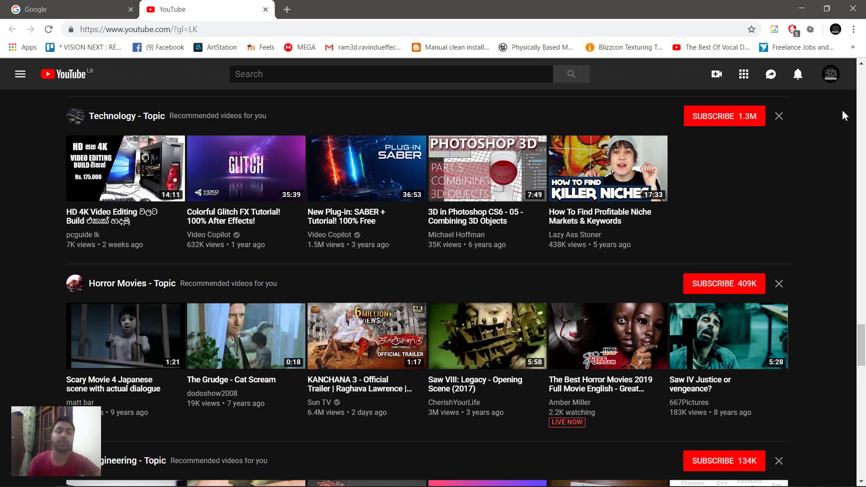
pyautogui.scroll(1, 846, 121)
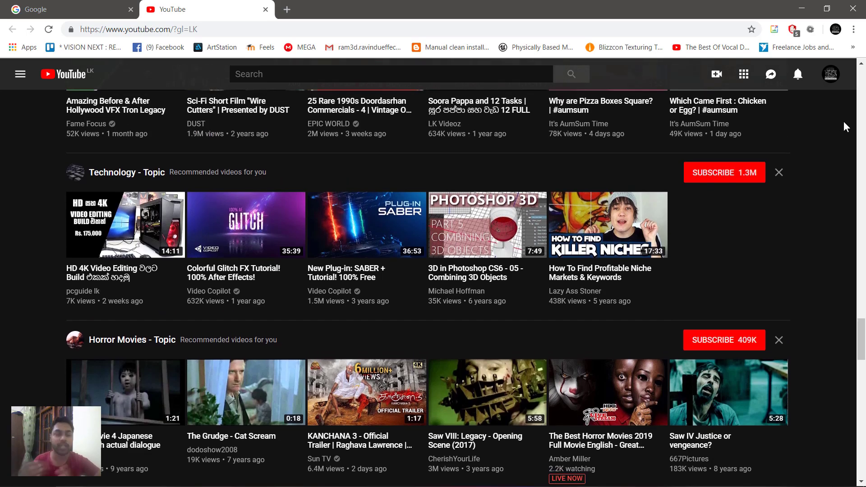